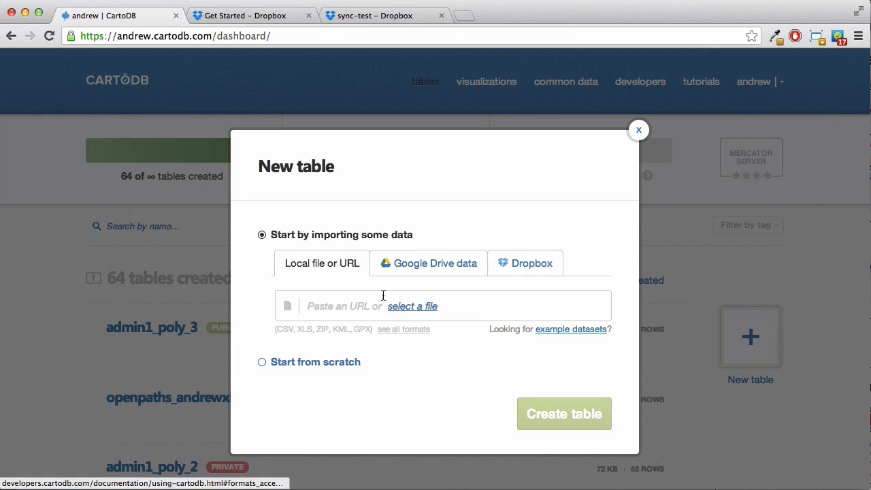
Look over the Dropbox Get Started page and the subscriptions.xls spreadsheet in Excel, then return to the browser
click(250, 24)
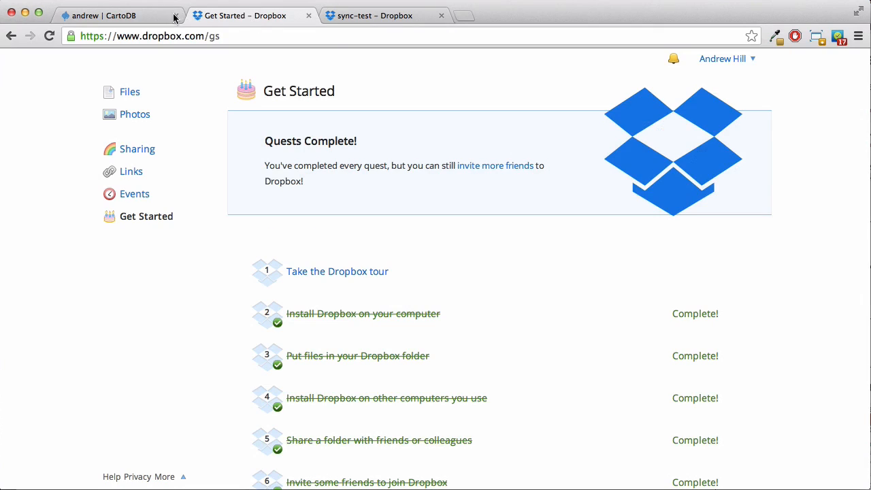
click(135, 15)
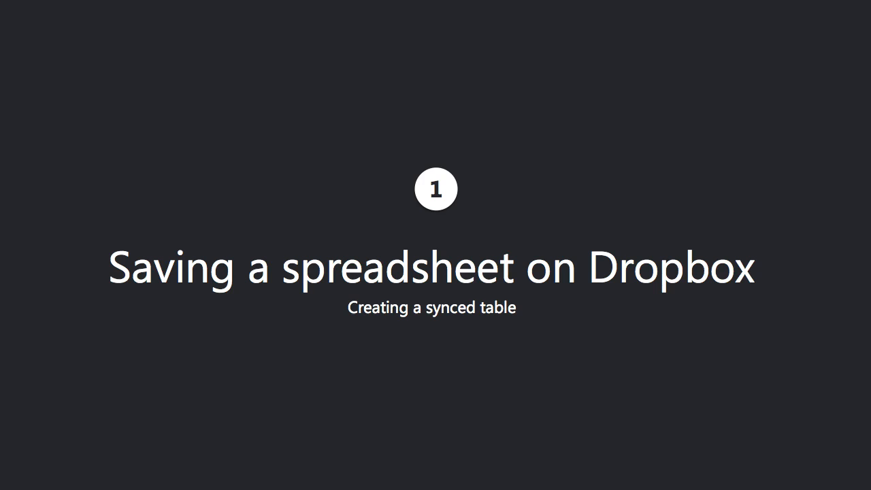
key(super+Tab)
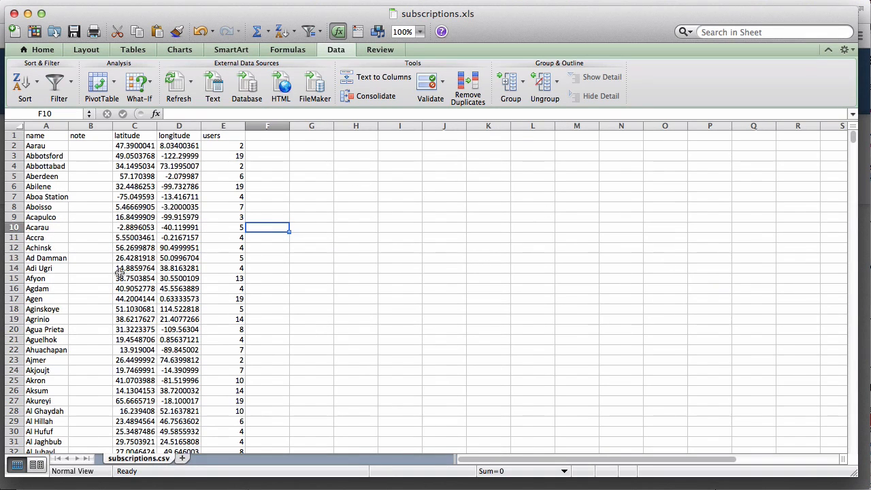
click(91, 224)
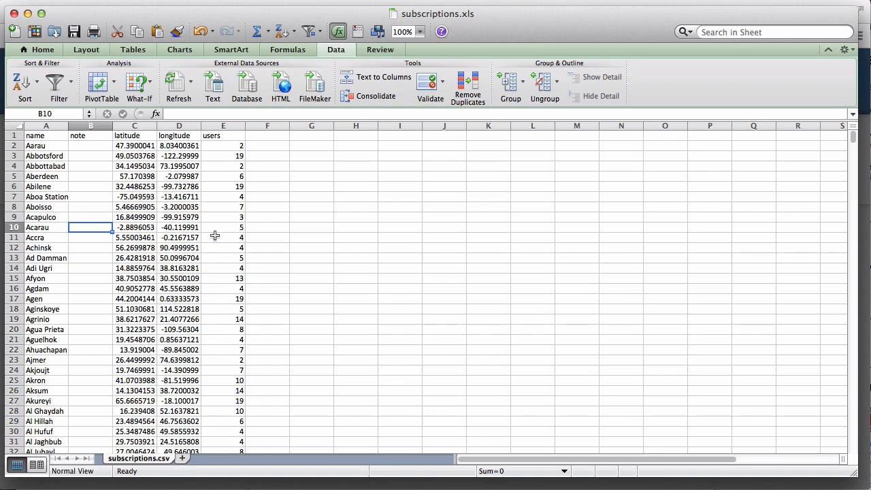
key(super+Tab)
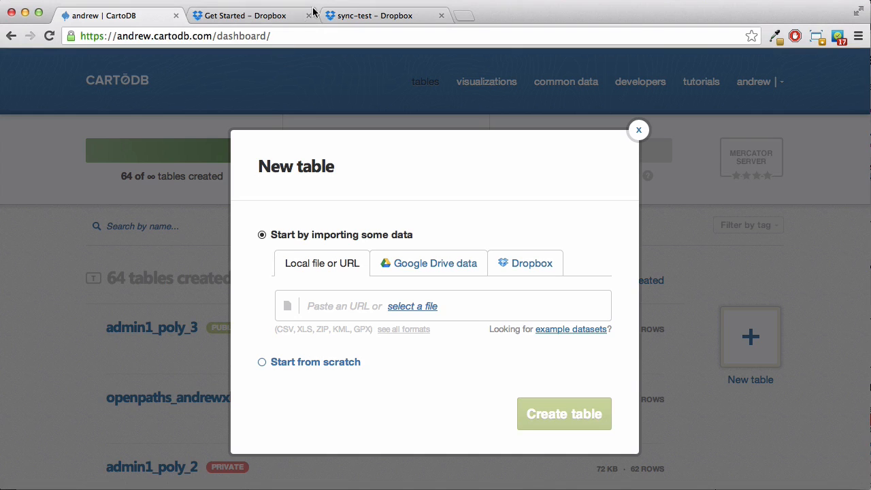
Copy the public link of subscriptions.xls from the sync-test folder in Dropbox
click(375, 15)
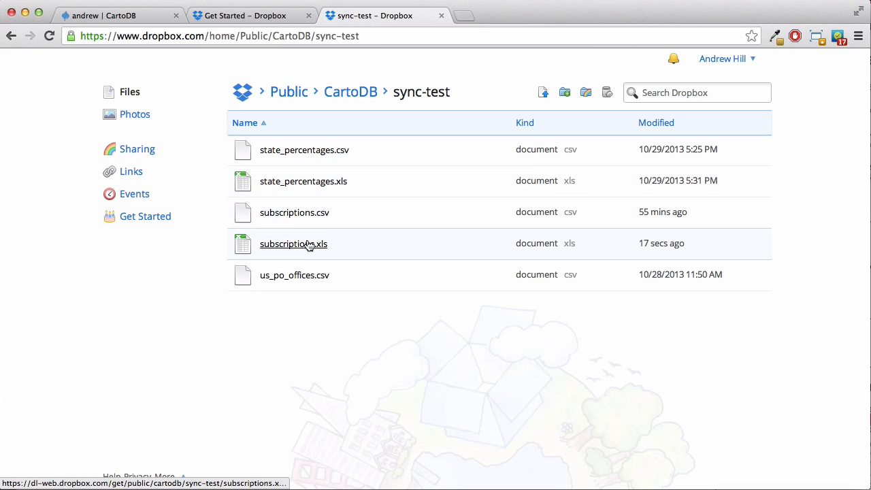
right_click(308, 245)
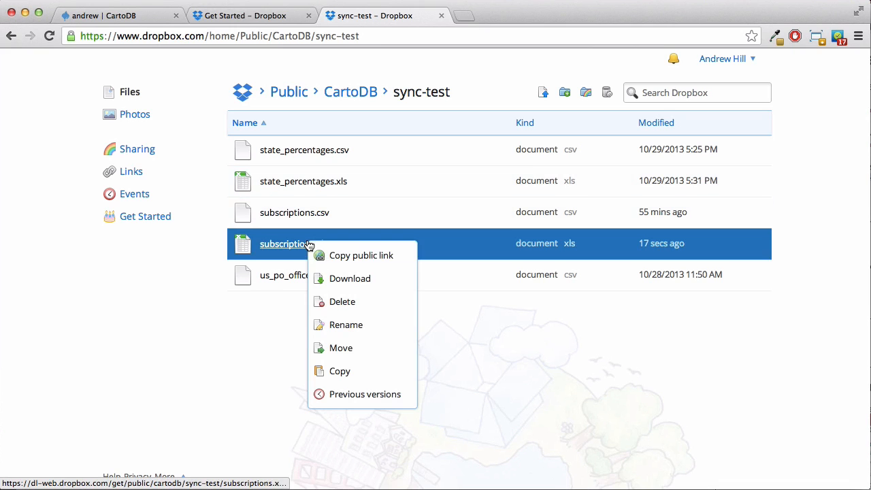
click(358, 255)
click(522, 227)
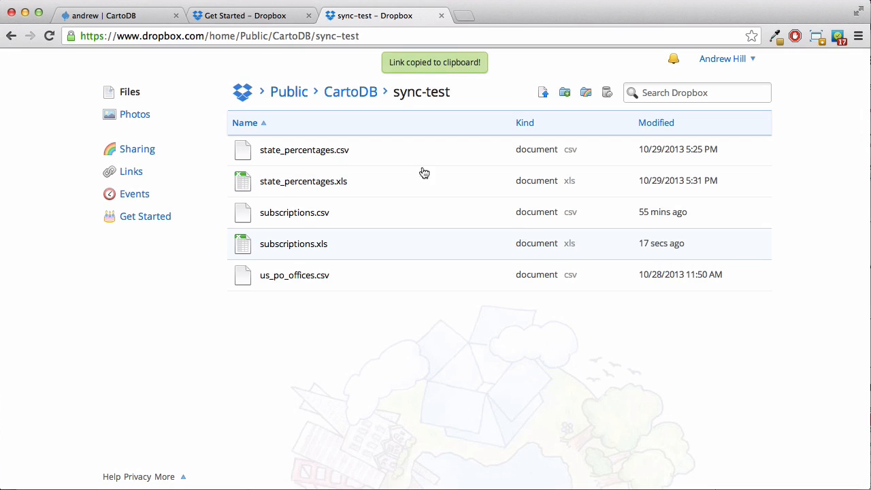
Create a new CartoDB table from the copied subscriptions.xls link, with data syncing every hour
click(127, 15)
click(483, 301)
key(super+v)
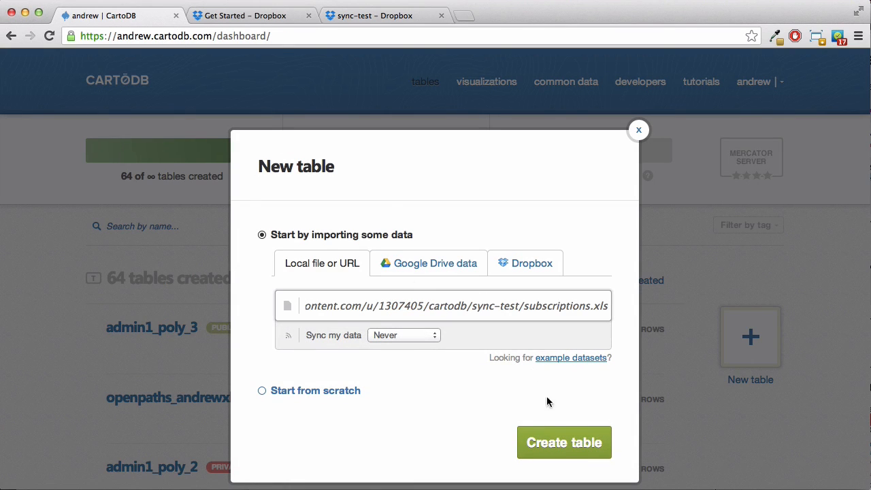
click(420, 339)
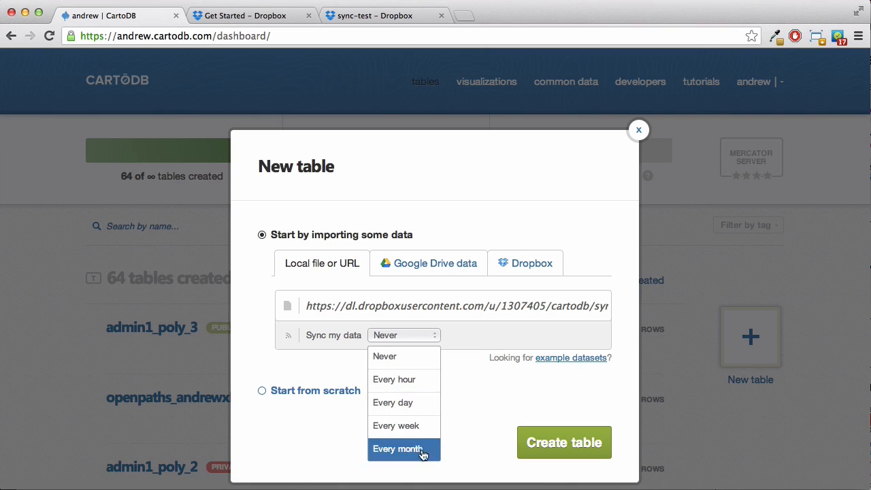
click(410, 382)
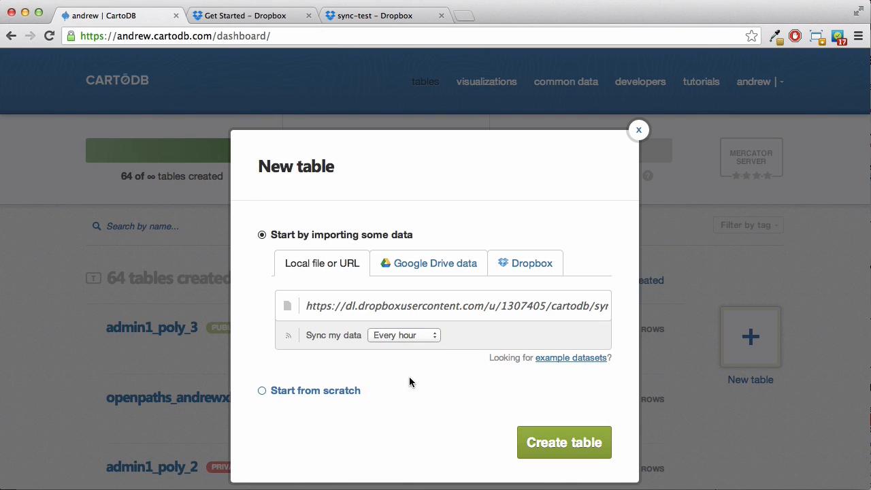
click(565, 444)
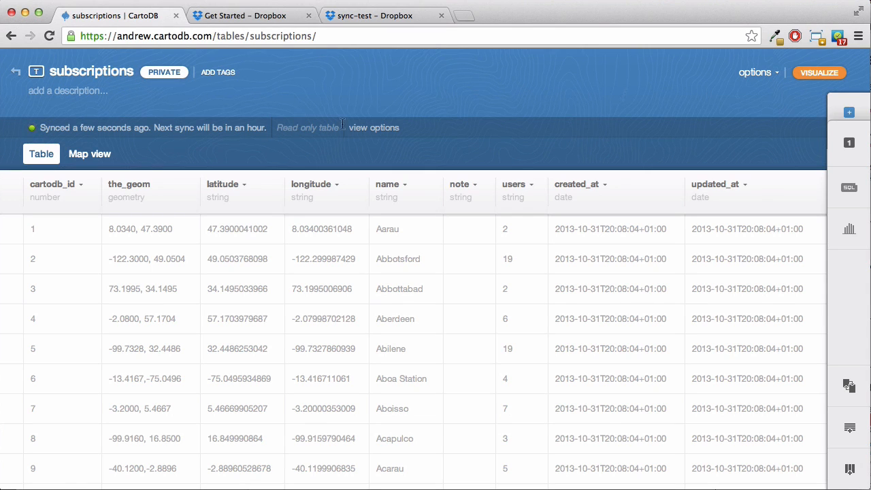
Examine the longitude column's ordering options and the table's synchronization intervals without changing any setting
click(336, 185)
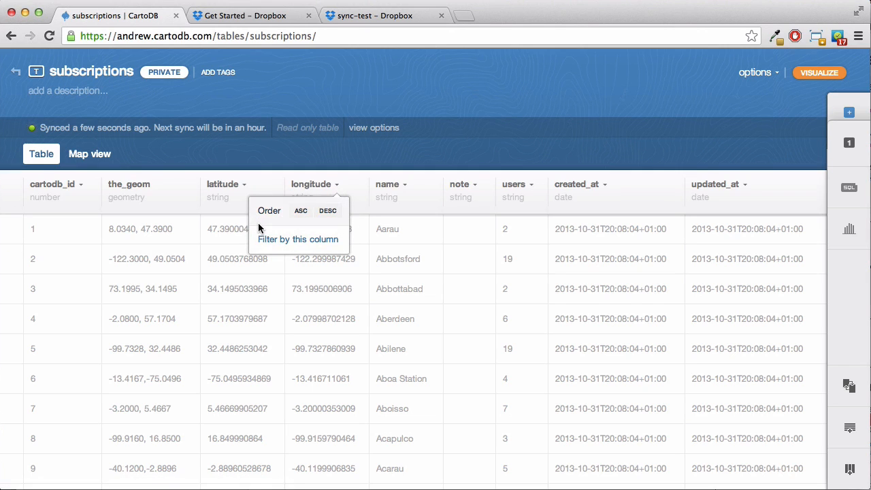
click(395, 153)
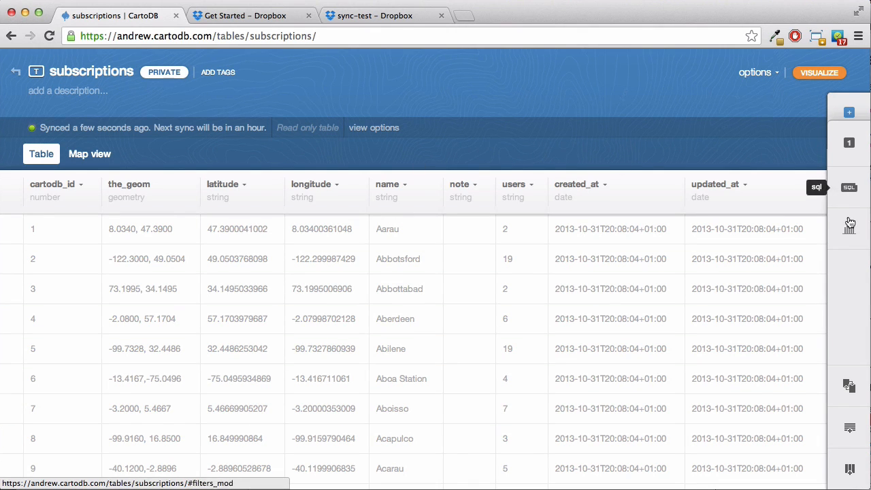
click(375, 124)
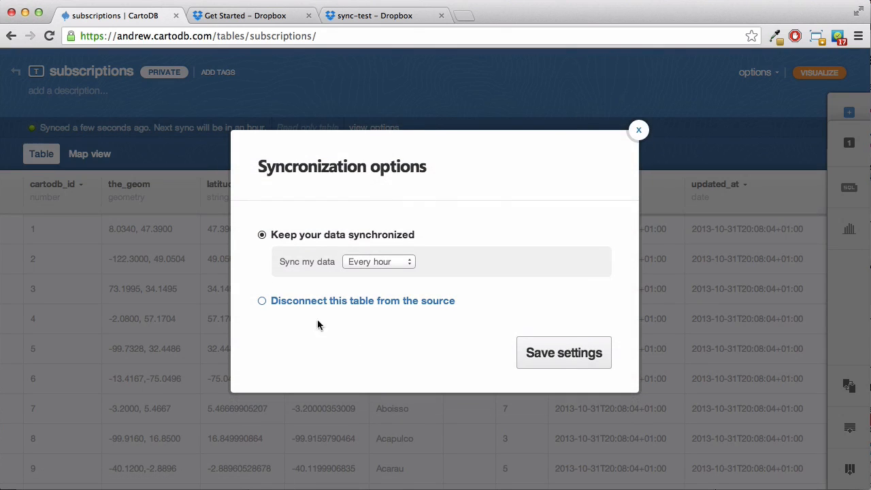
click(356, 265)
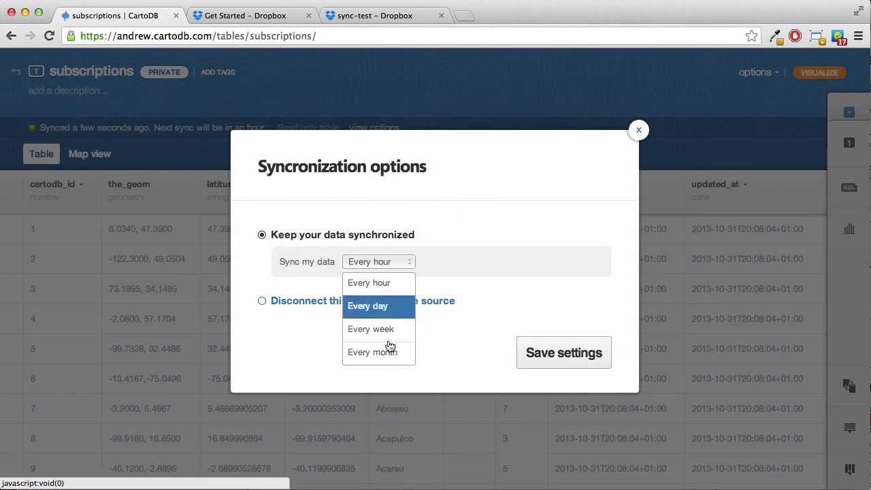
click(464, 333)
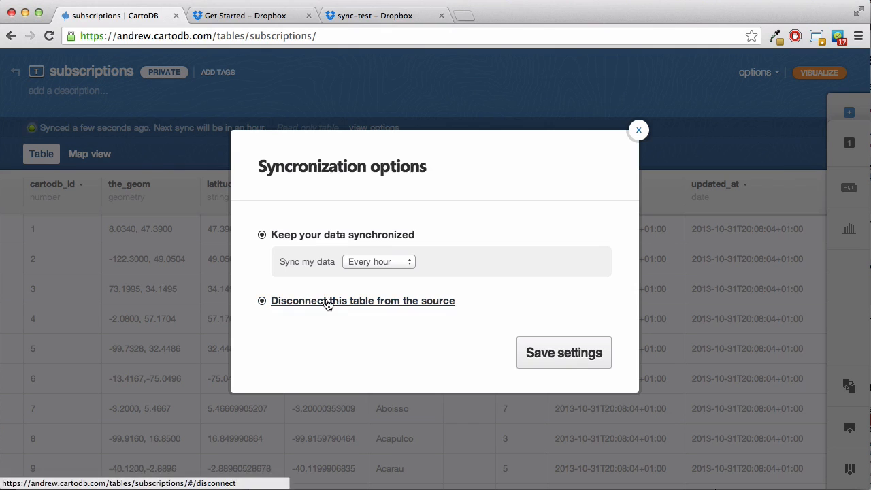
click(639, 131)
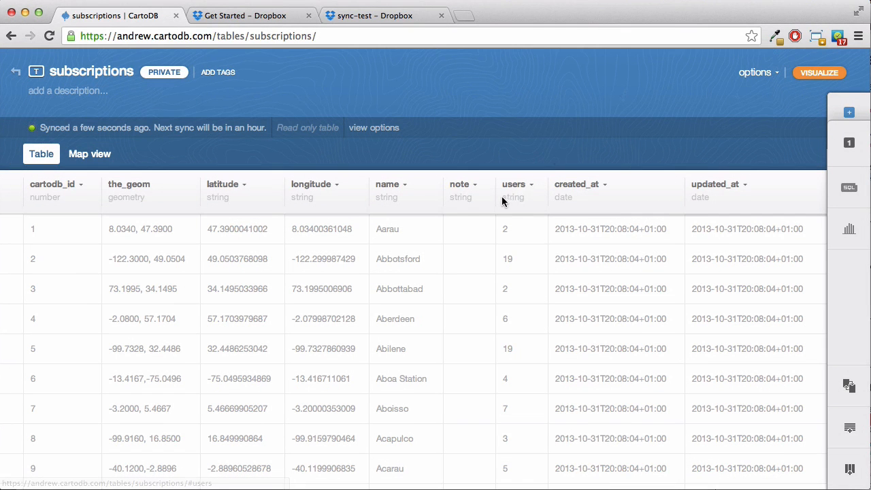
Apply the custom query "SELECT *, users::int as usersint FROM subscriptions" to cast the users column to integers
click(523, 200)
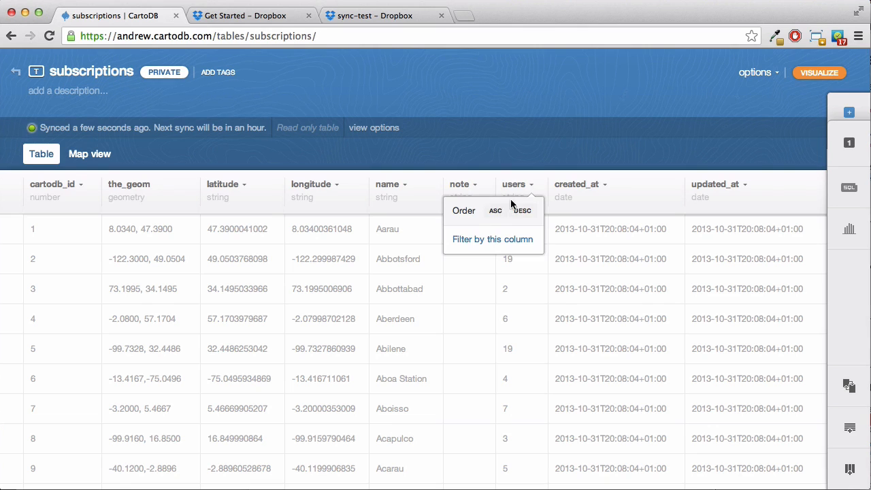
click(849, 188)
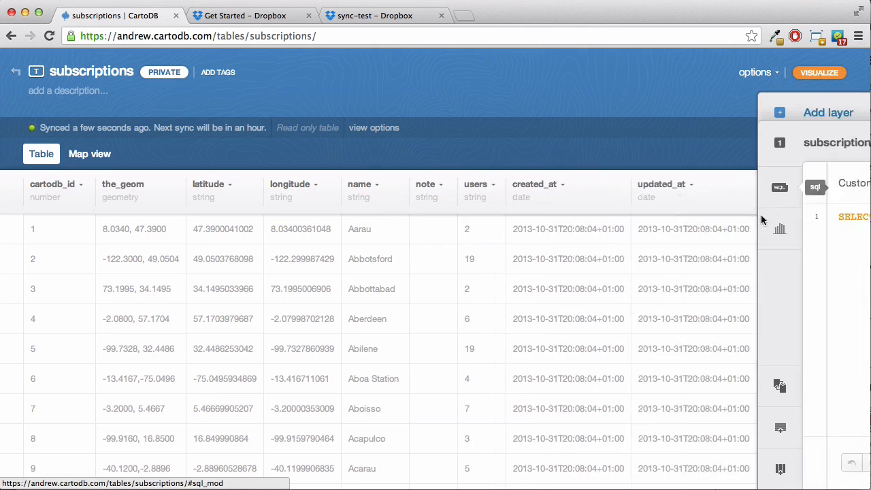
click(589, 217)
text(, users::int as usersint FROM subscriptions)
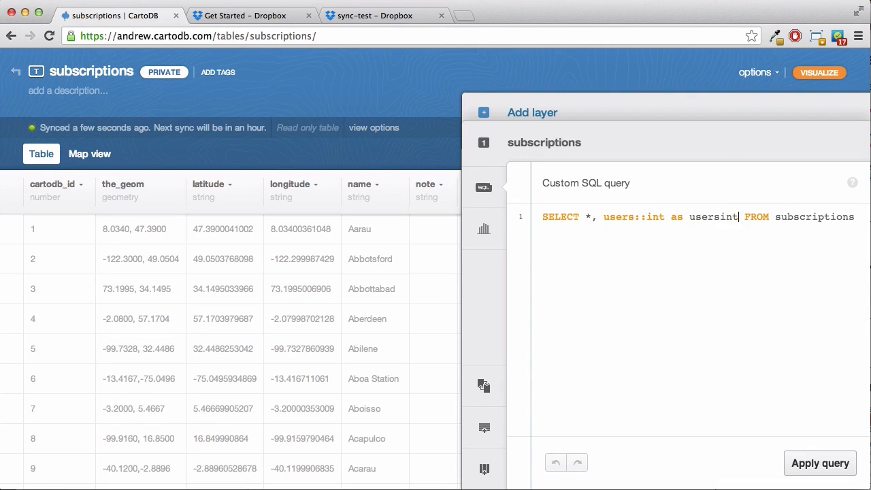
click(821, 464)
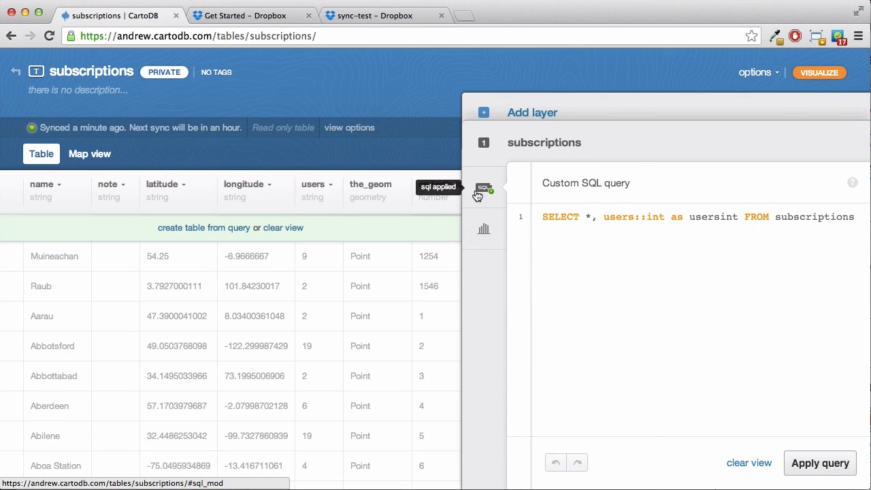
click(478, 196)
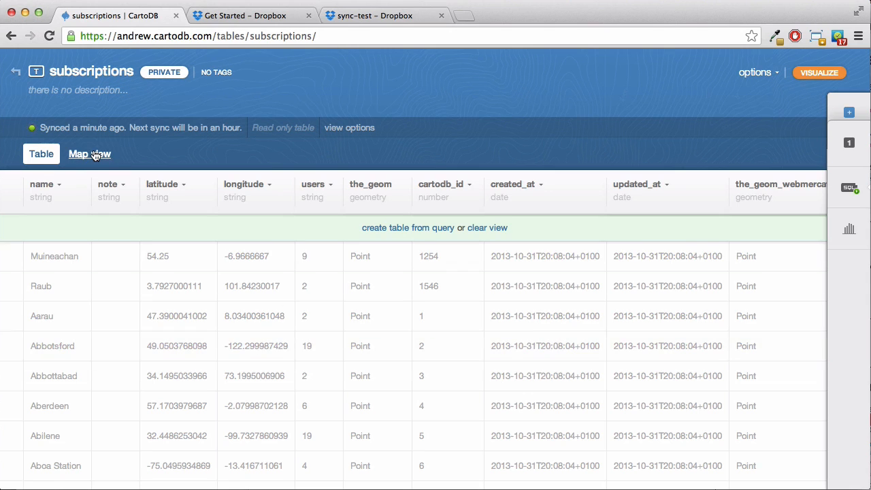
Show the subscriptions data on the map and change the basemap to Custom basemap 3
click(94, 154)
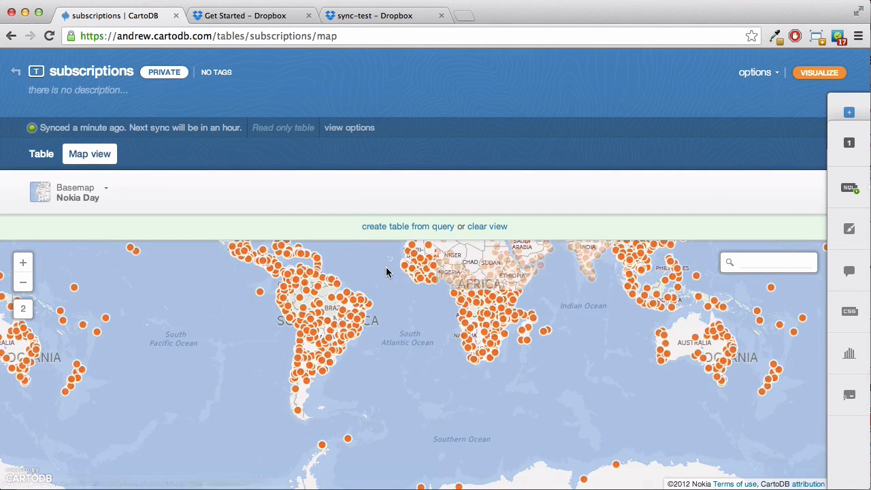
drag(386, 273, 395, 360)
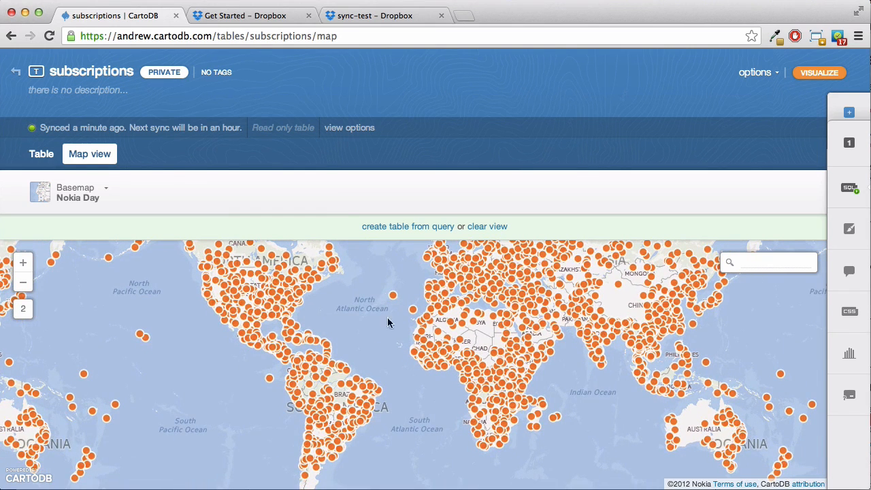
click(107, 195)
click(354, 290)
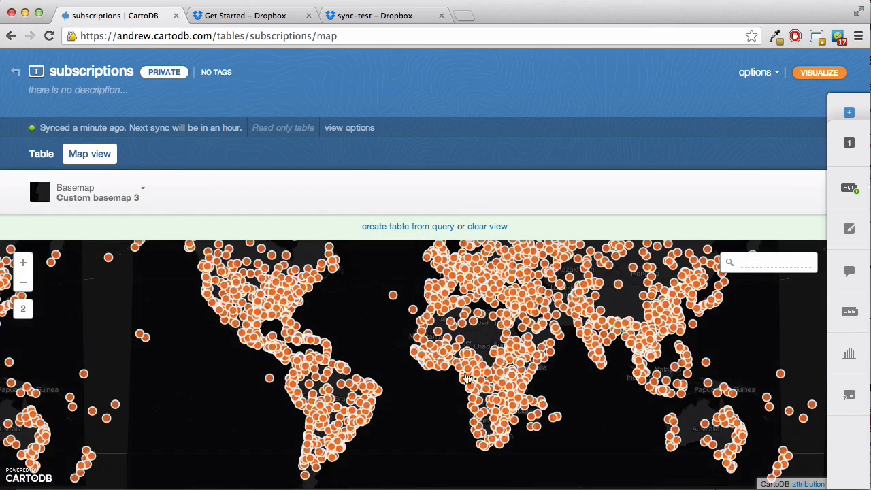
drag(603, 375, 597, 389)
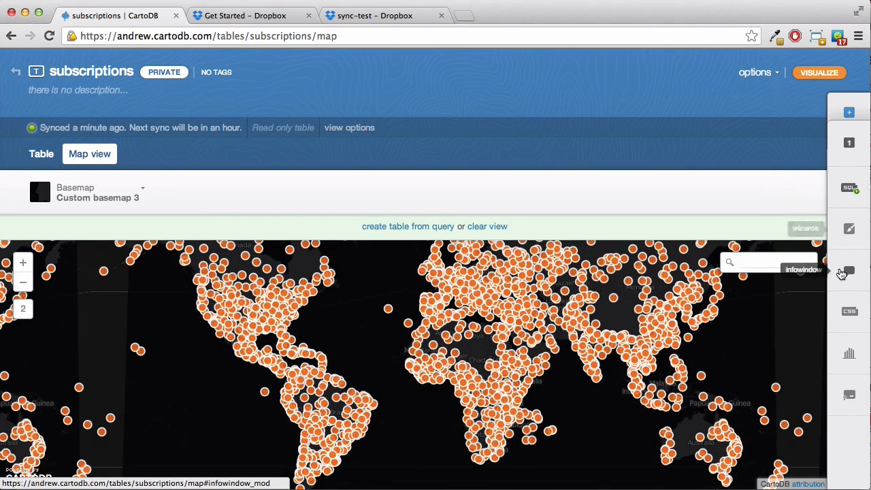
Apply a Bubble visualization based on usersint and set its minimum radius to 1
click(852, 230)
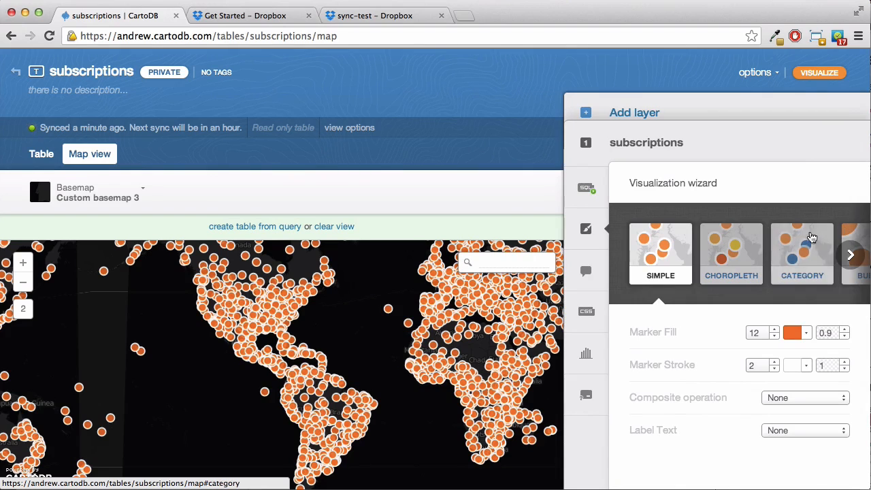
click(850, 255)
click(810, 252)
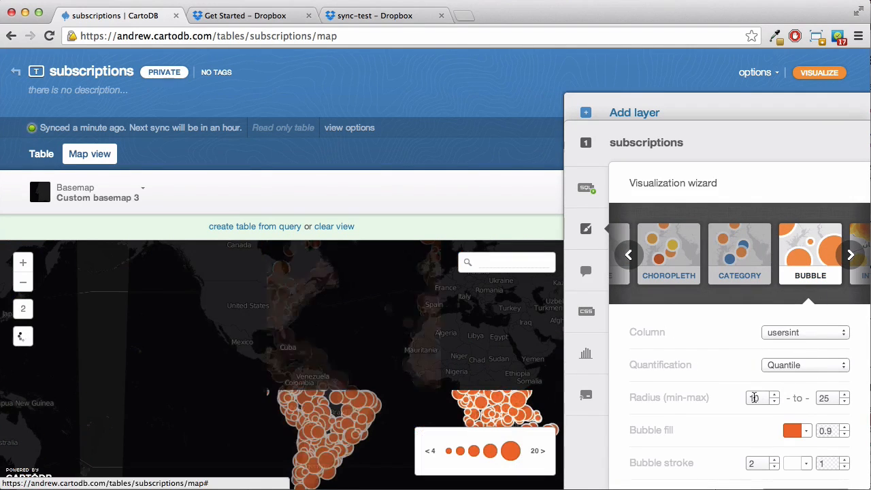
click(755, 398)
drag(761, 375, 761, 380)
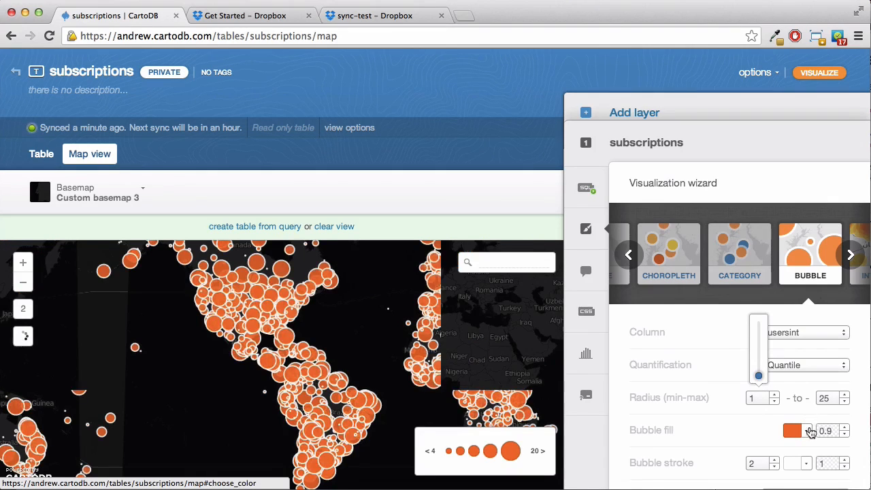
Style the bubbles with a blue fill at 0.4 opacity and a 0.5 stroke width, and close the wizard
click(828, 431)
drag(829, 359, 831, 390)
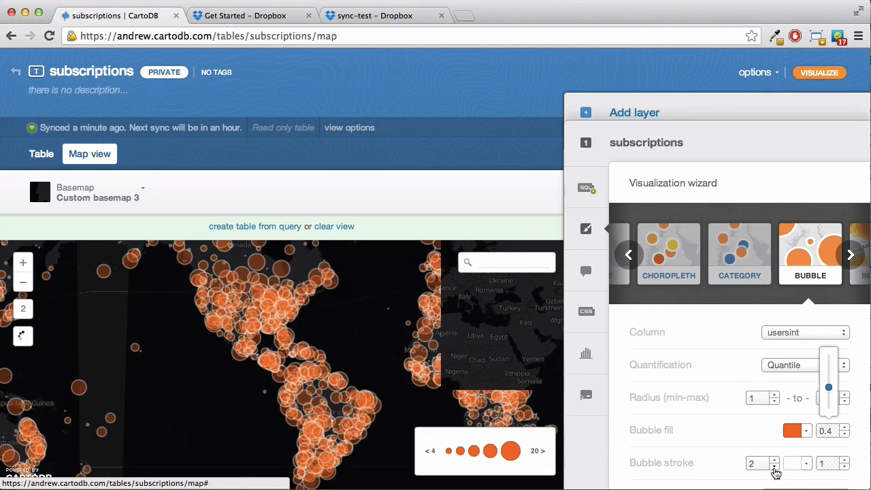
click(774, 472)
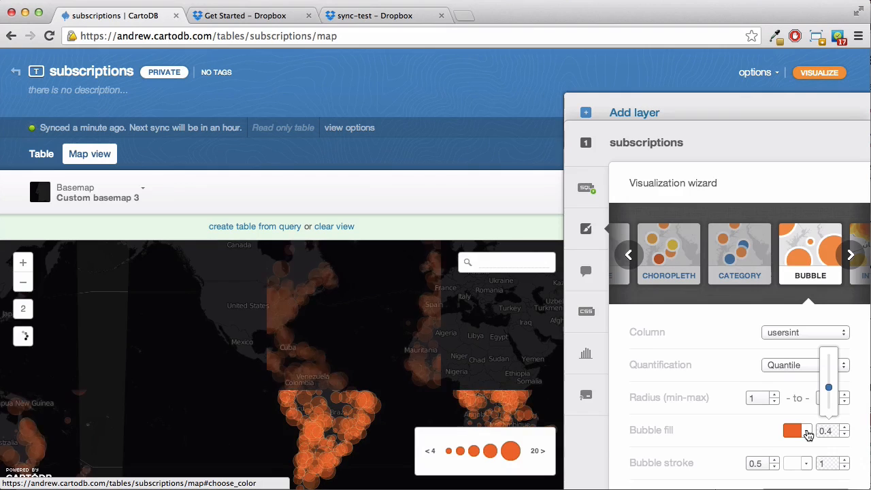
click(806, 431)
click(774, 376)
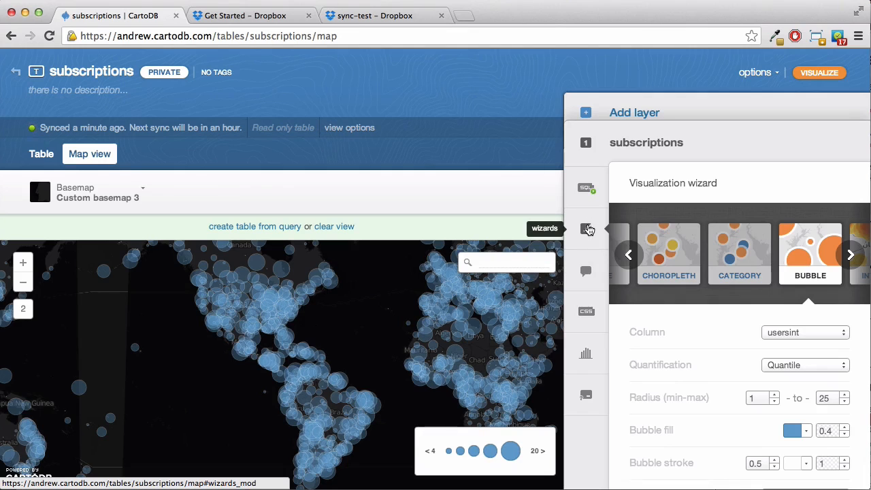
click(589, 230)
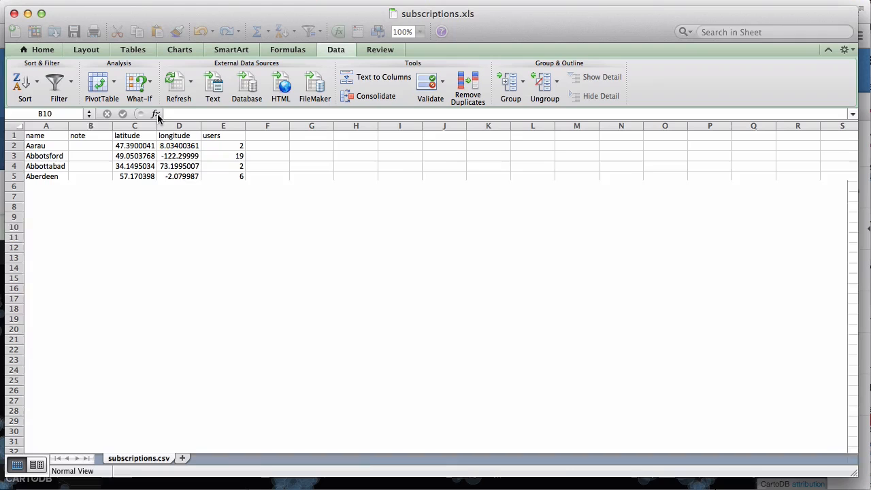
Copy Aarau's users value of 2 into all remaining users cells, E3 through E2116, in the subscriptions spreadsheet
click(229, 147)
key(super+c)
click(234, 156)
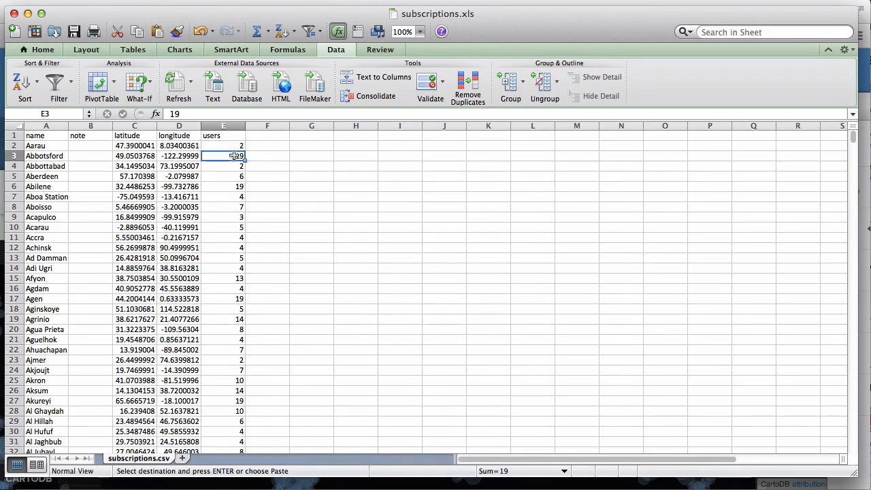
drag(853, 141, 859, 408)
drag(858, 432, 855, 446)
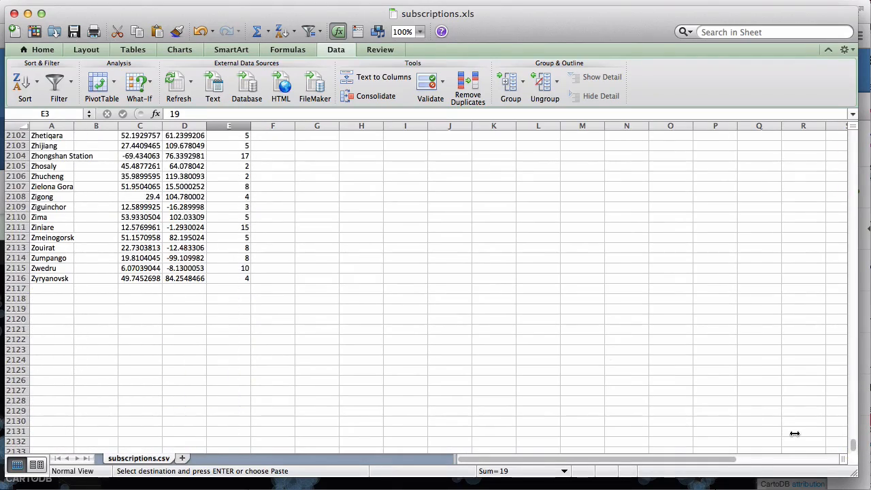
shift+click(242, 280)
key(super+v)
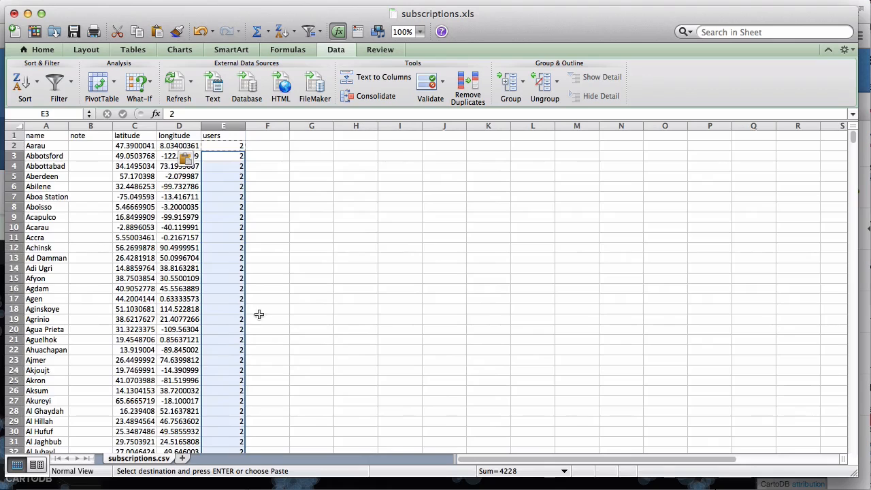
Set the users values to 19 for Accra and 10 for Acapulco, and save the spreadsheet
click(234, 238)
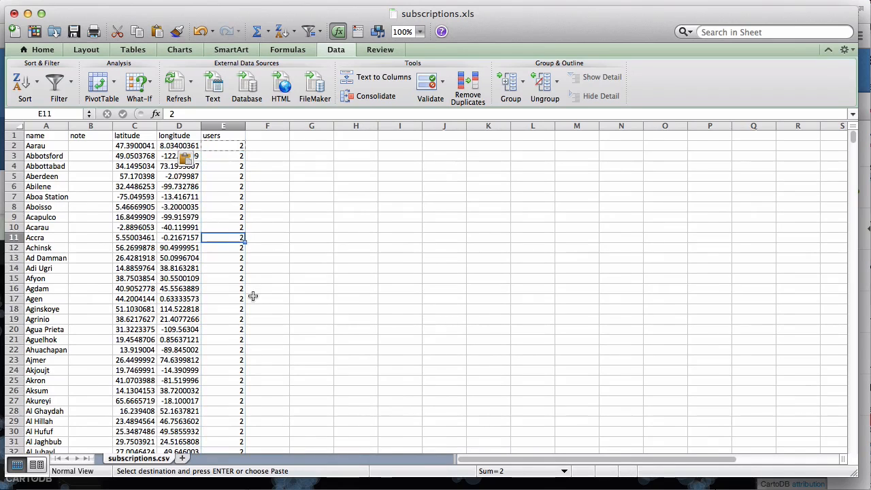
text(19)
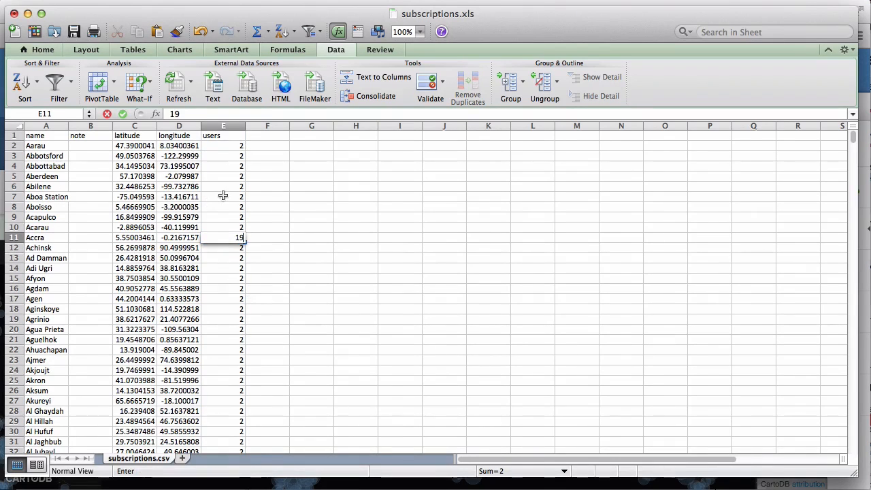
key(Return)
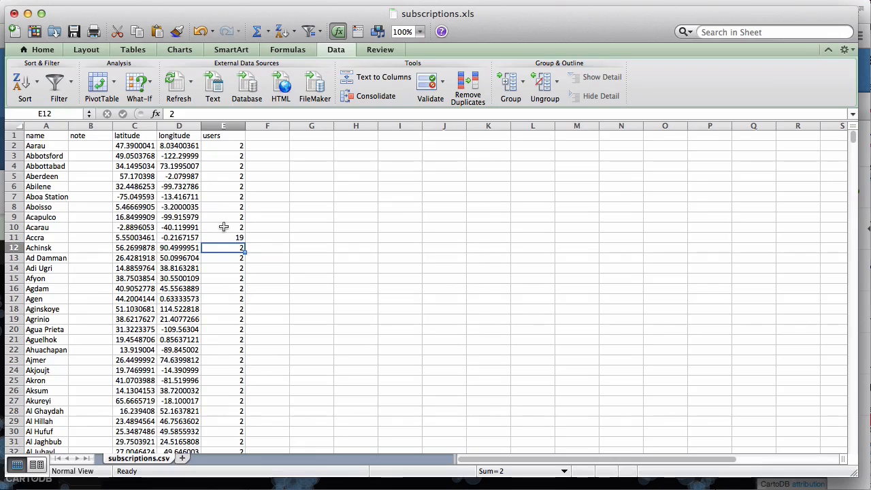
click(229, 218)
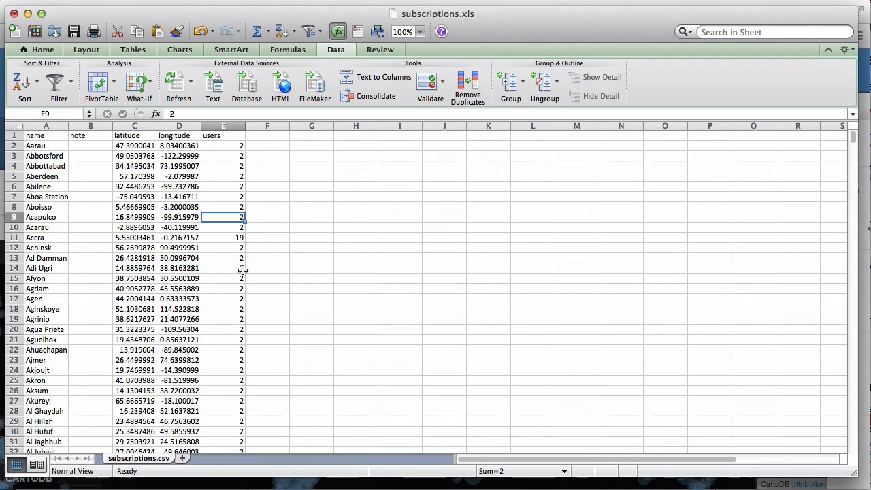
text(10)
key(Return)
key(super+s)
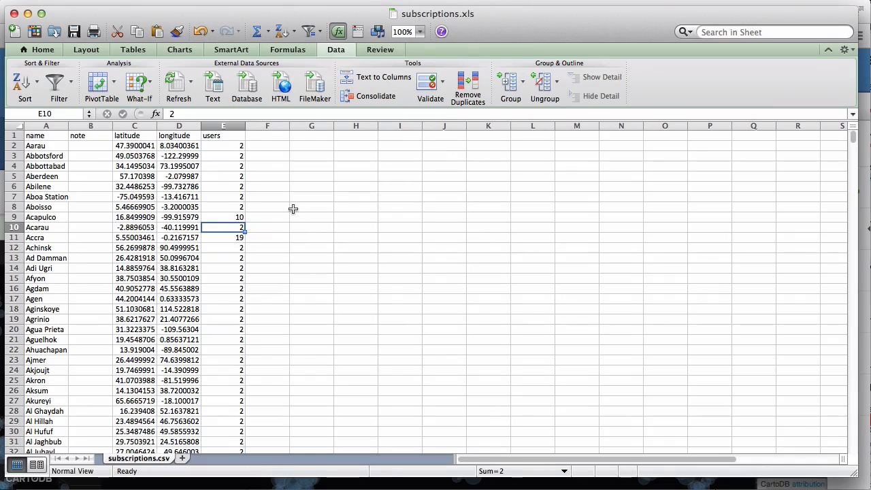
Switch to CartoDB, check the subscriptions table's sync status on the dashboard, and open the table to inspect its usersint values
key(super+Tab)
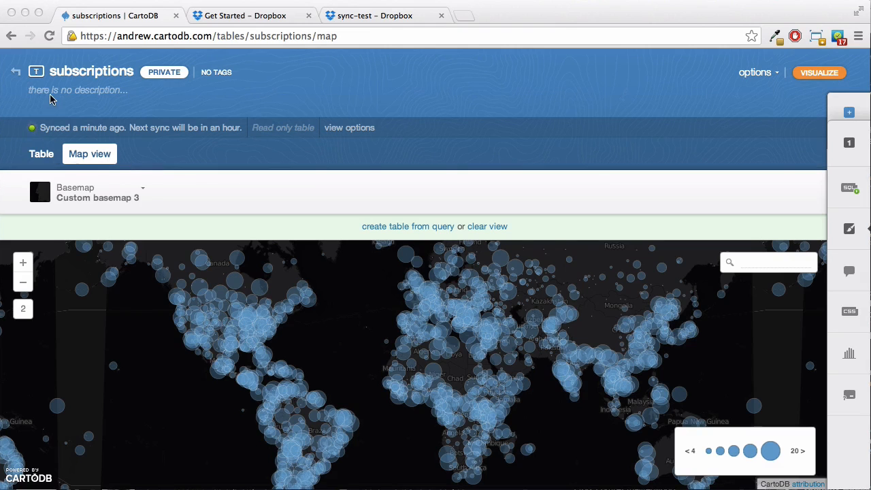
click(15, 72)
click(15, 72)
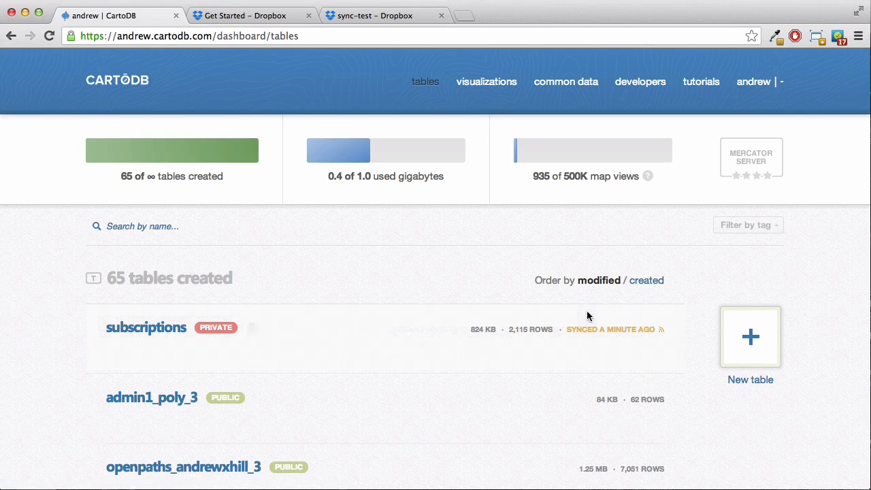
click(158, 329)
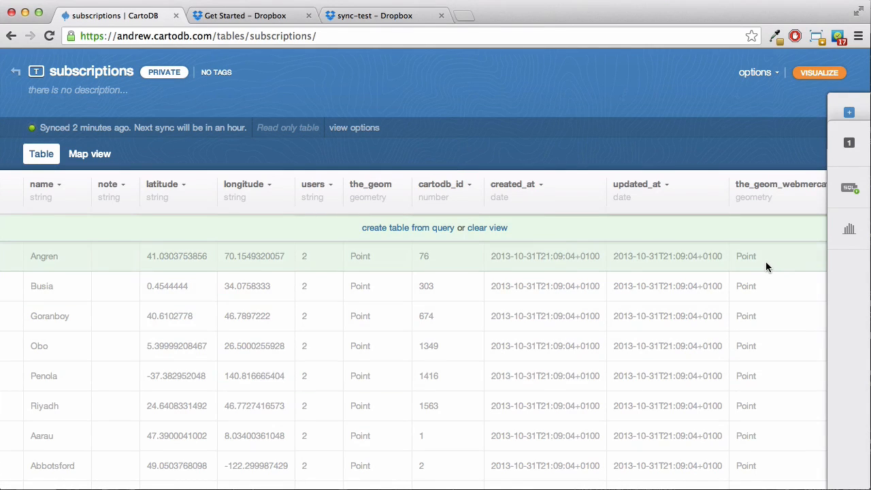
scroll(767, 263, right, 3)
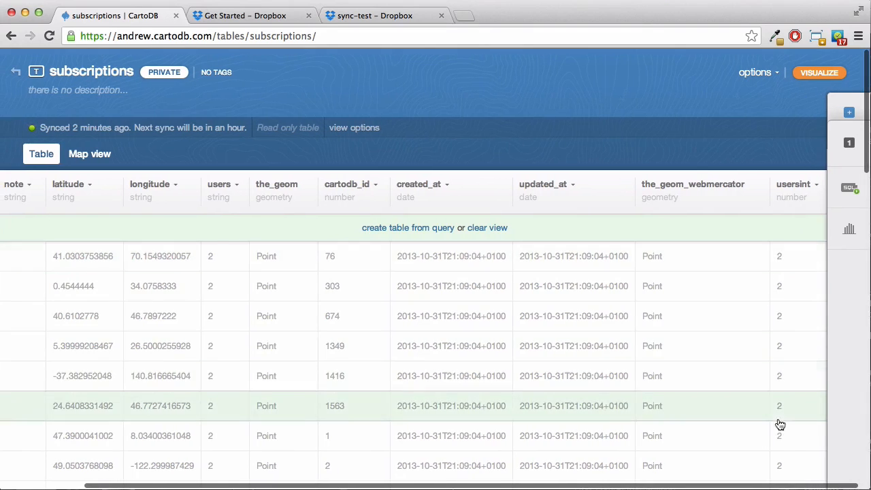
Inspect the updated bubbles on the subscriptions map around Africa at zoom level 3, and switch to the sync-test folder in Dropbox
click(101, 155)
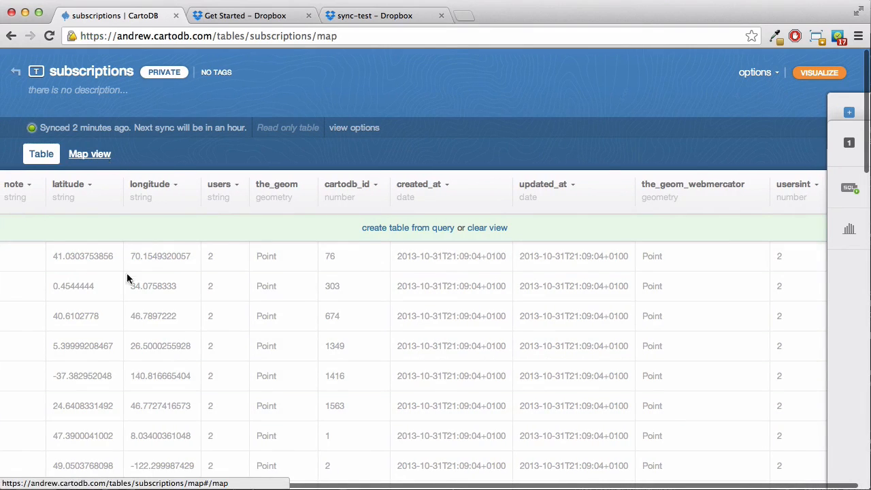
click(23, 263)
drag(249, 276, 317, 278)
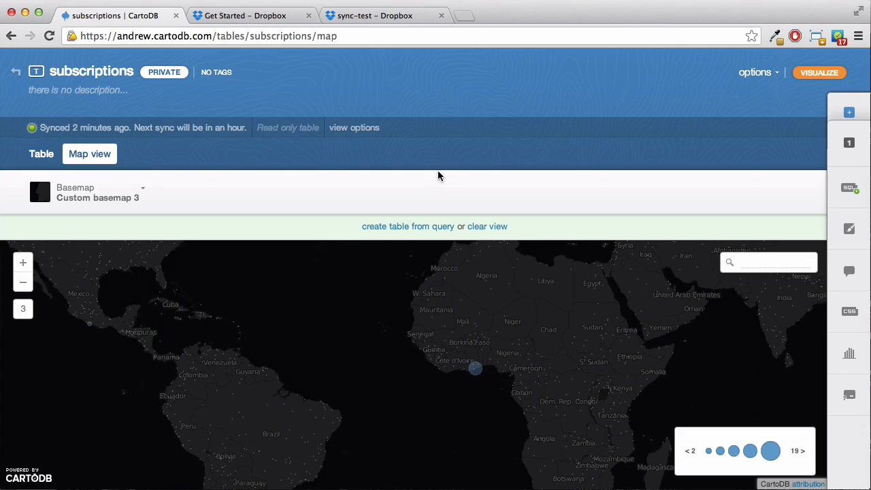
click(378, 22)
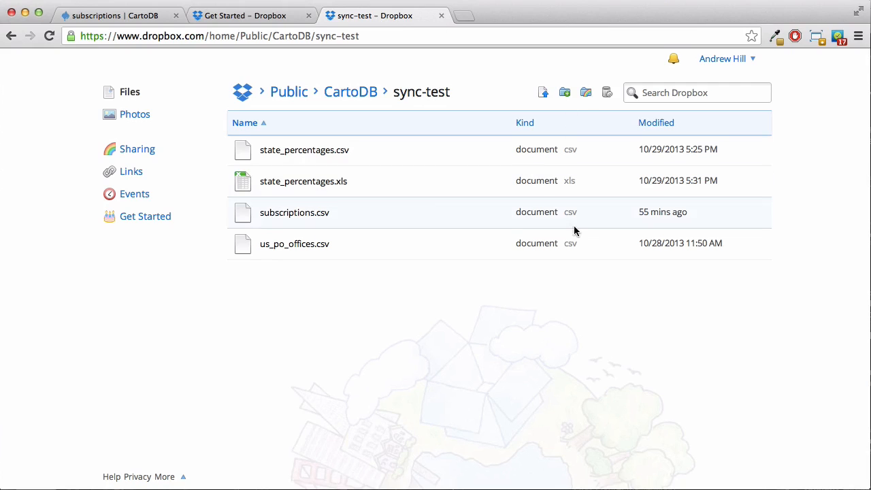